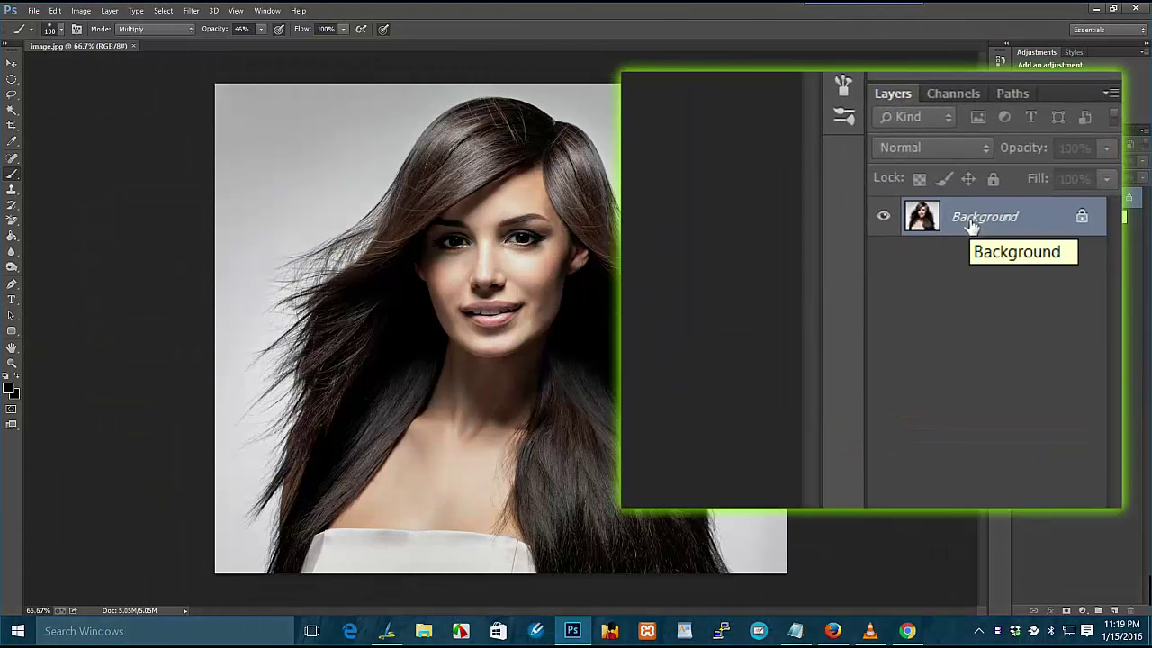
Convert the locked Background layer into an editable layer named Layer 0
right_click(1069, 201)
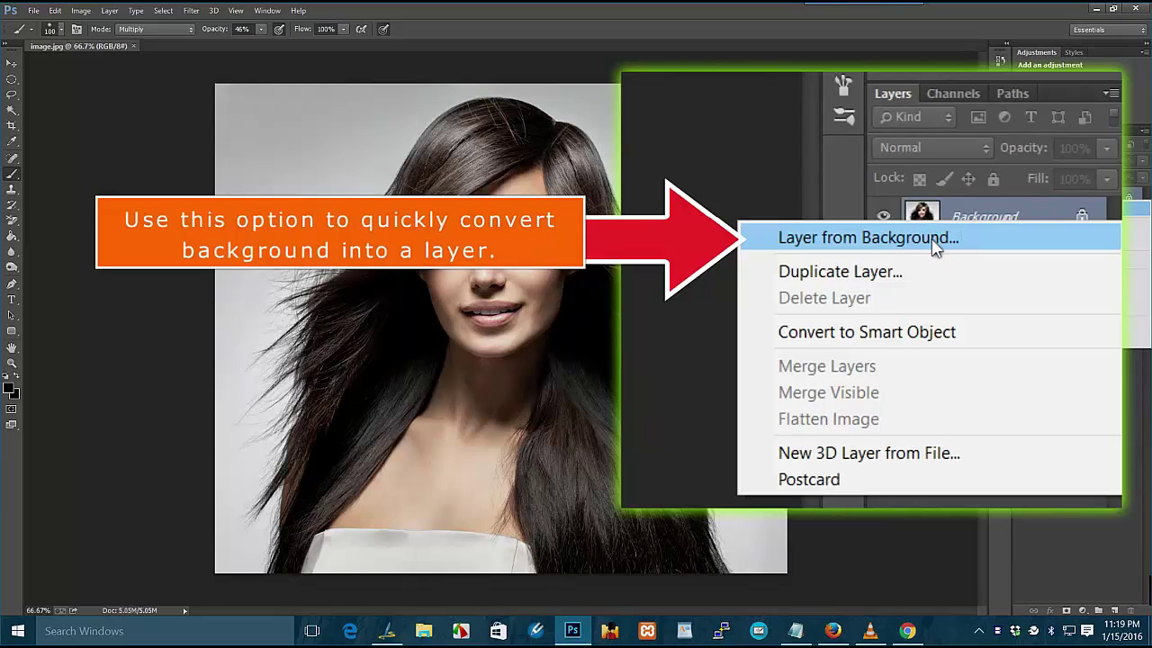
left_click(936, 249)
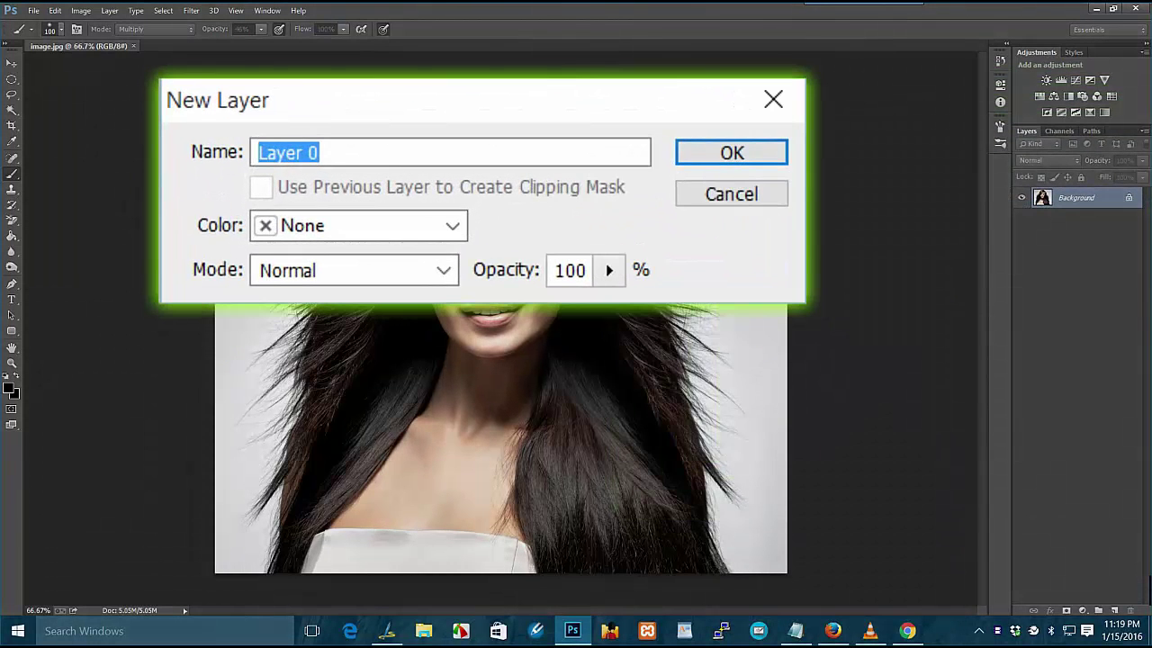
left_click(736, 158)
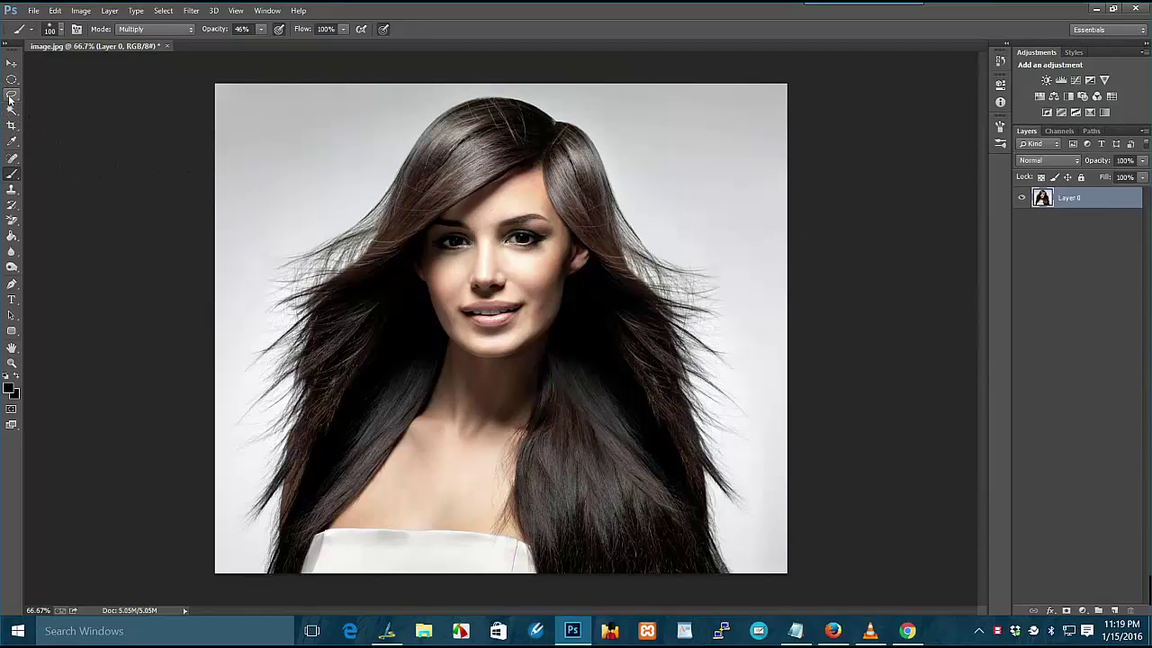
With the Polygonal Lasso Tool, outline the woman and her flowing hair
left_click(10, 99)
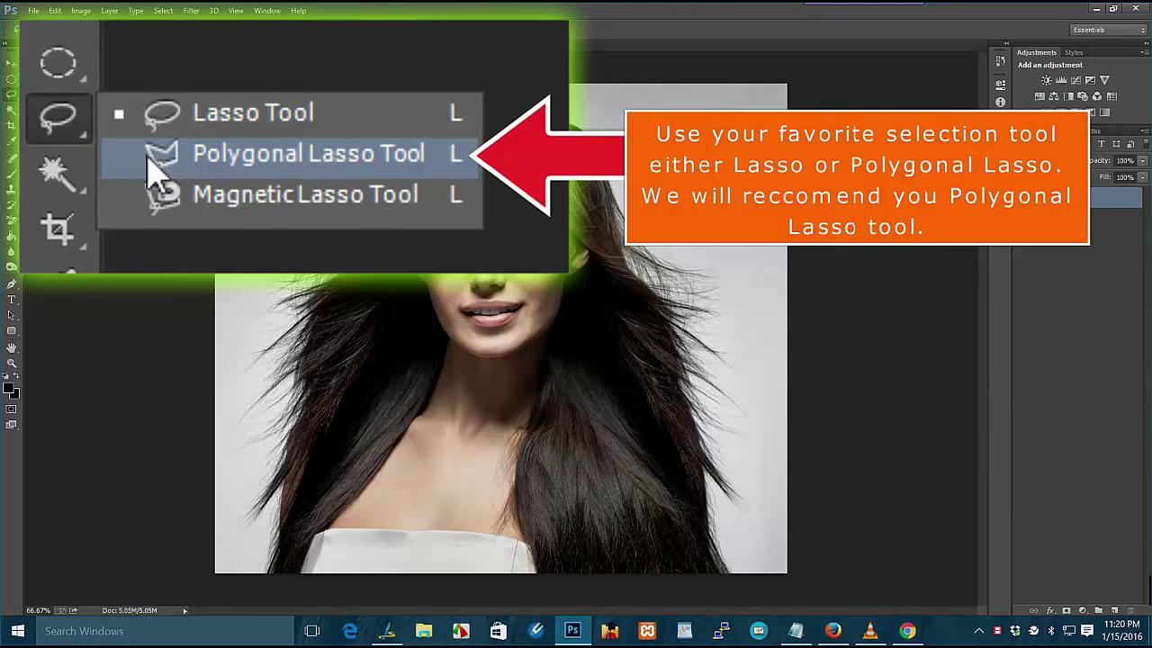
left_click(36, 108)
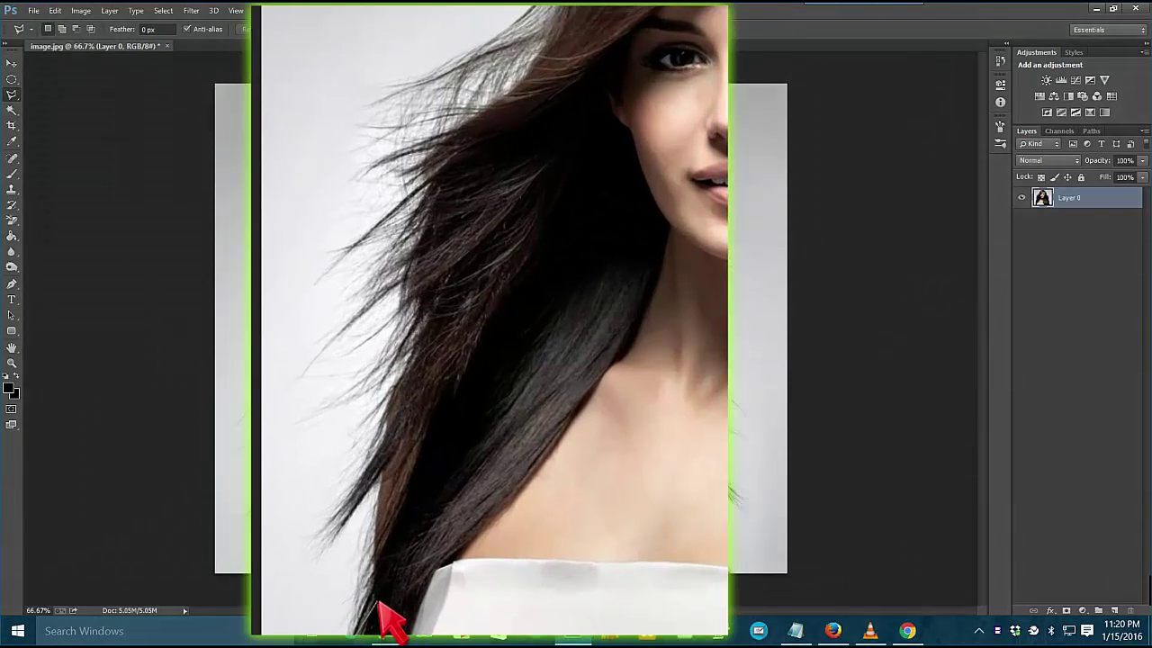
left_click(378, 596)
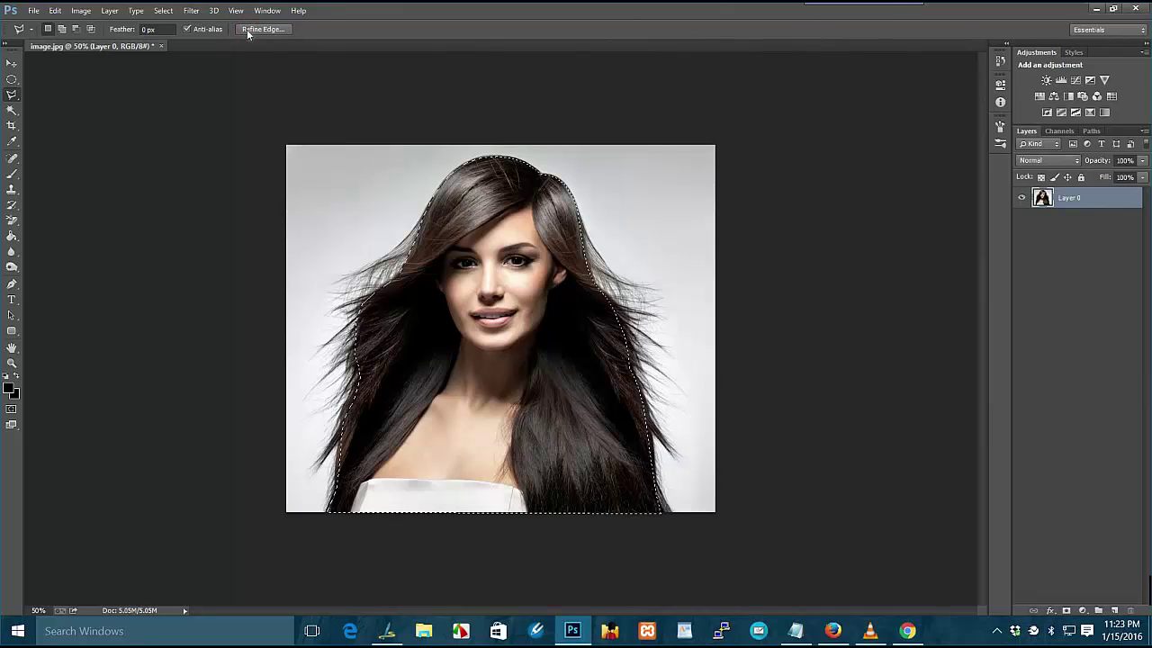
In Refine Edge, set Radius to 250 px and Shift Edge to +100
left_click(262, 30)
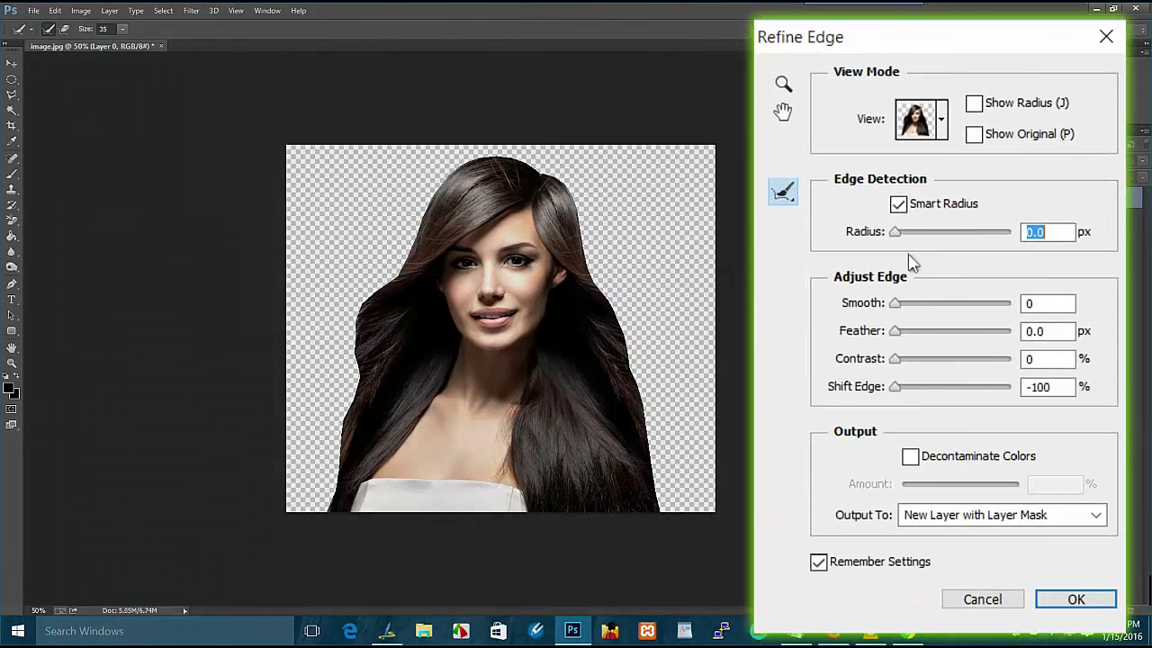
left_click_drag(897, 233, 1053, 235)
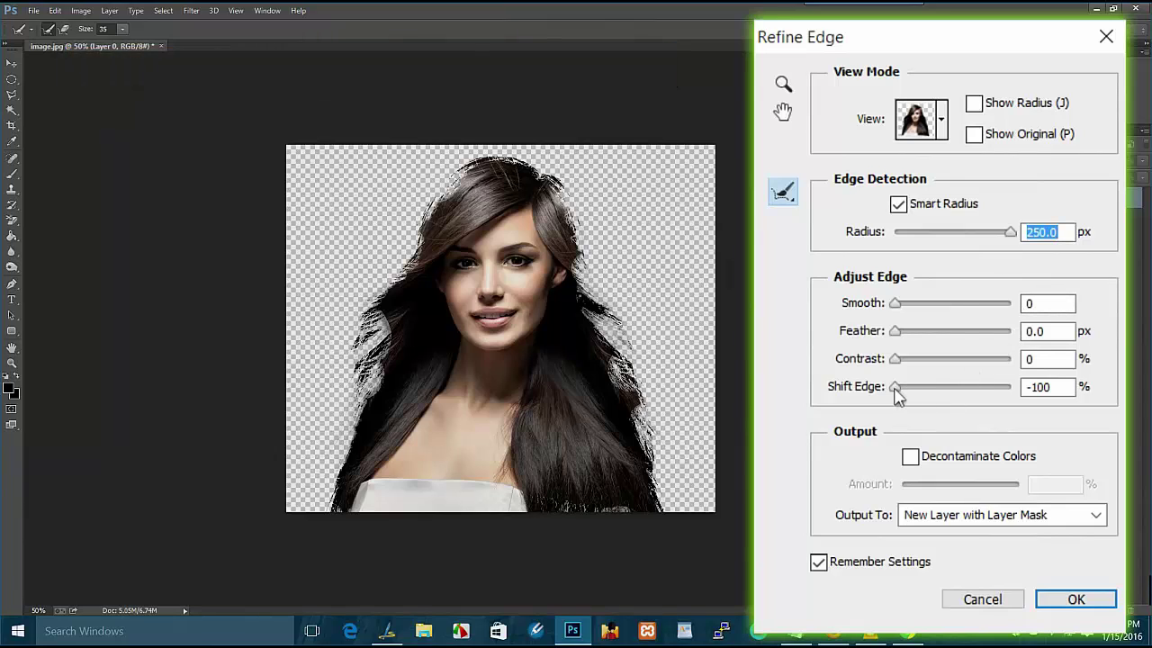
mouse_move(896, 396)
left_mouse_down()
mouse_move(986, 398)
mouse_move(1033, 418)
left_mouse_up()
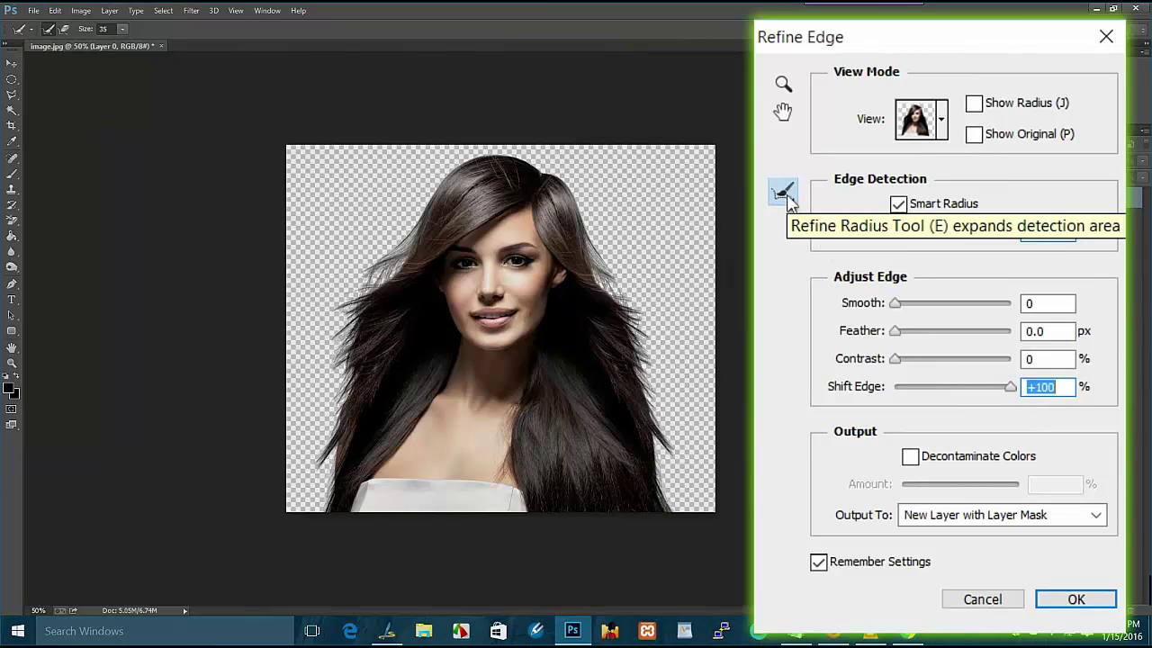
left_click(789, 203)
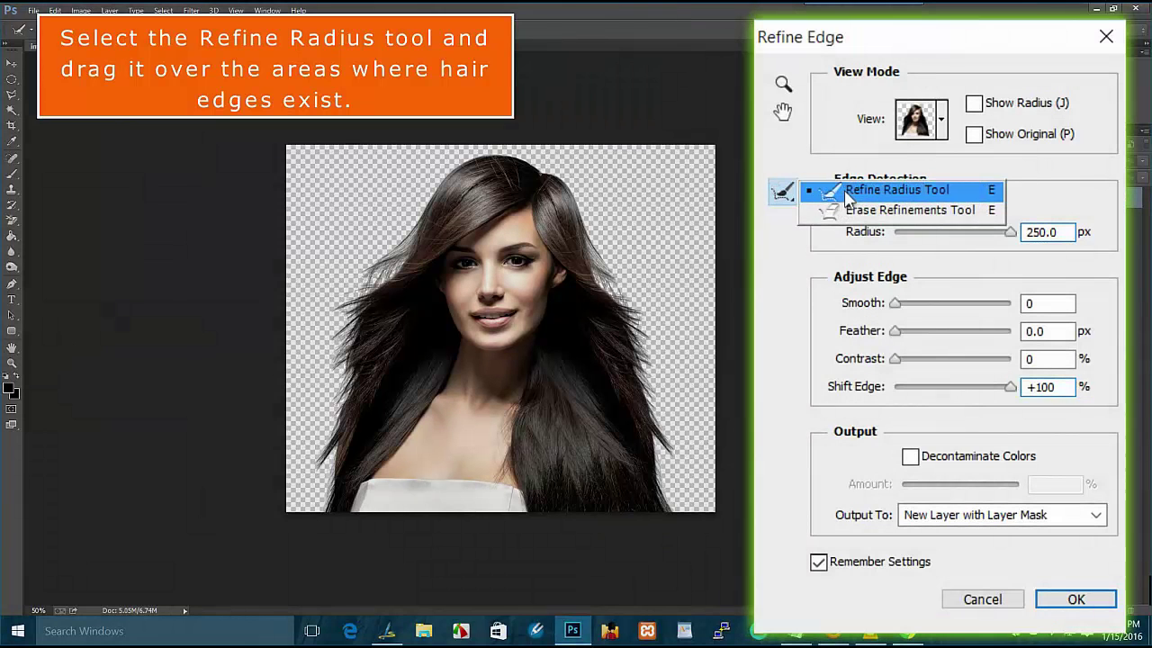
Paint the left and right hair edges with Refine Radius, then output a masked copy layer
left_click(827, 189)
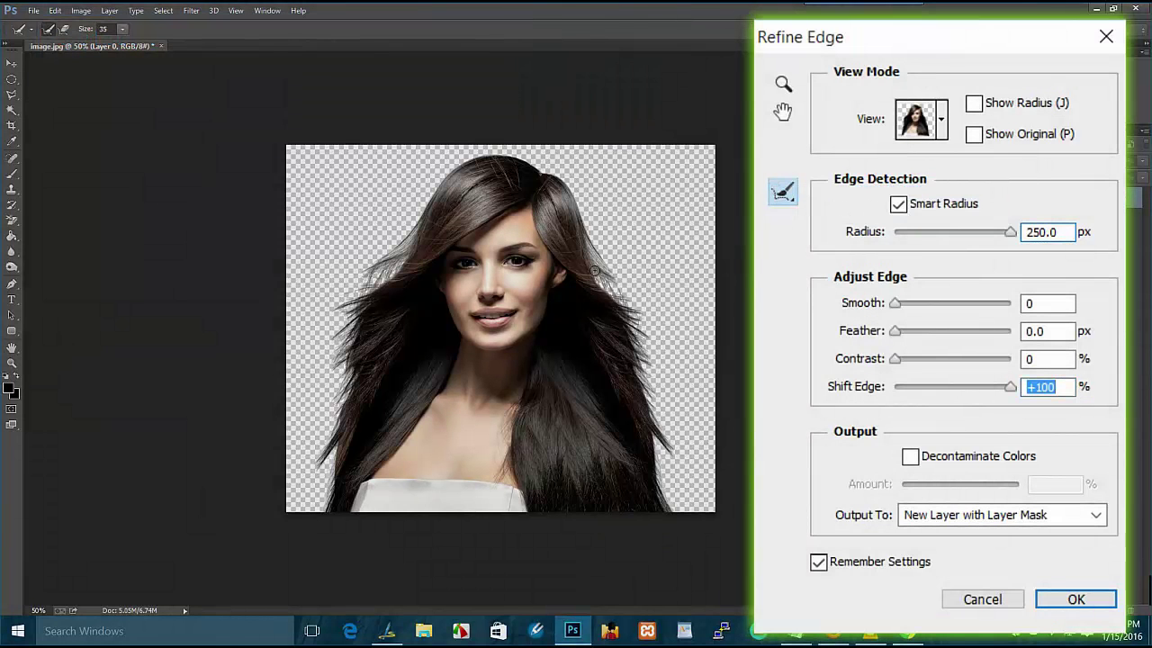
key("ctrl+plus")
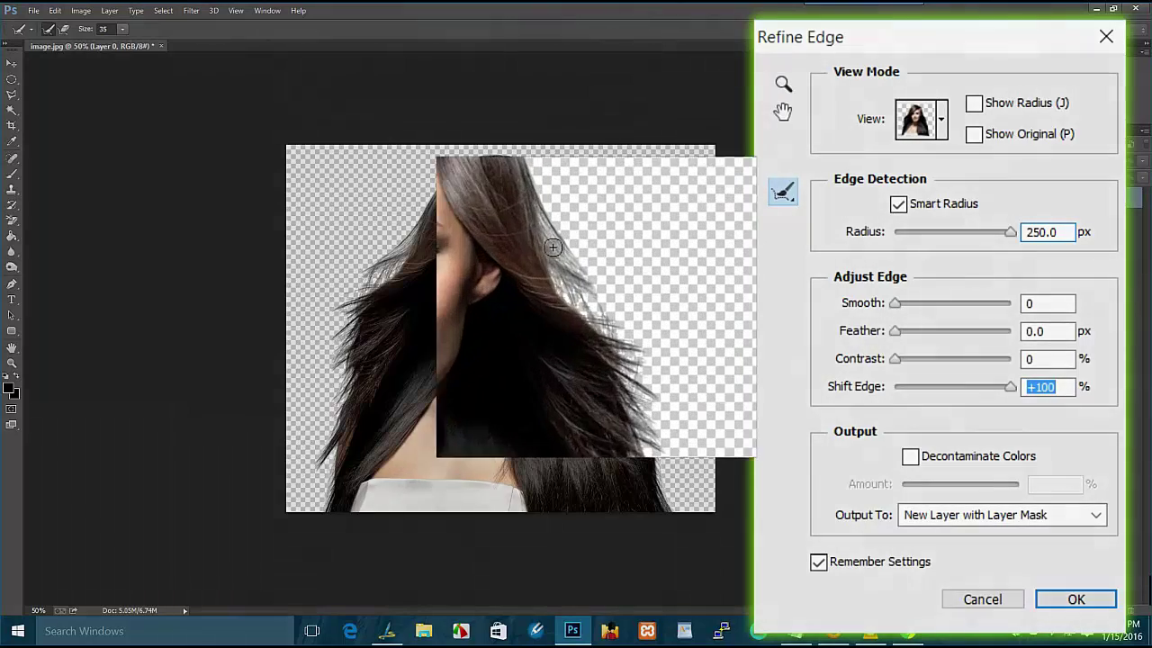
left_click_drag(514, 233, 746, 404)
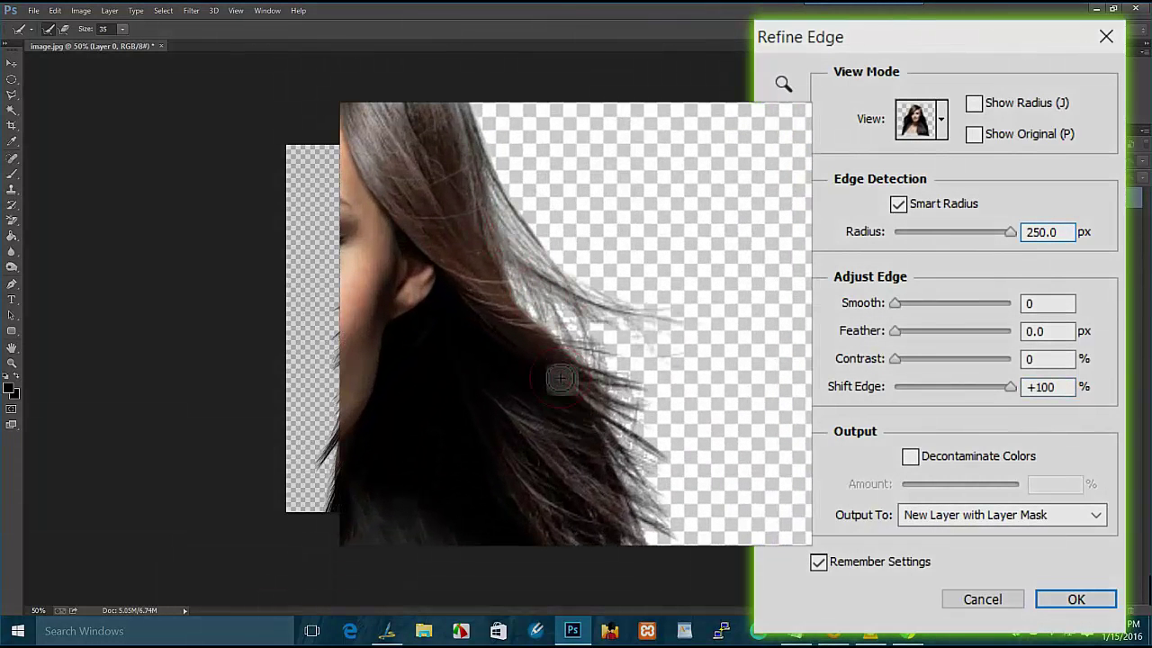
left_click_drag(661, 465, 702, 504)
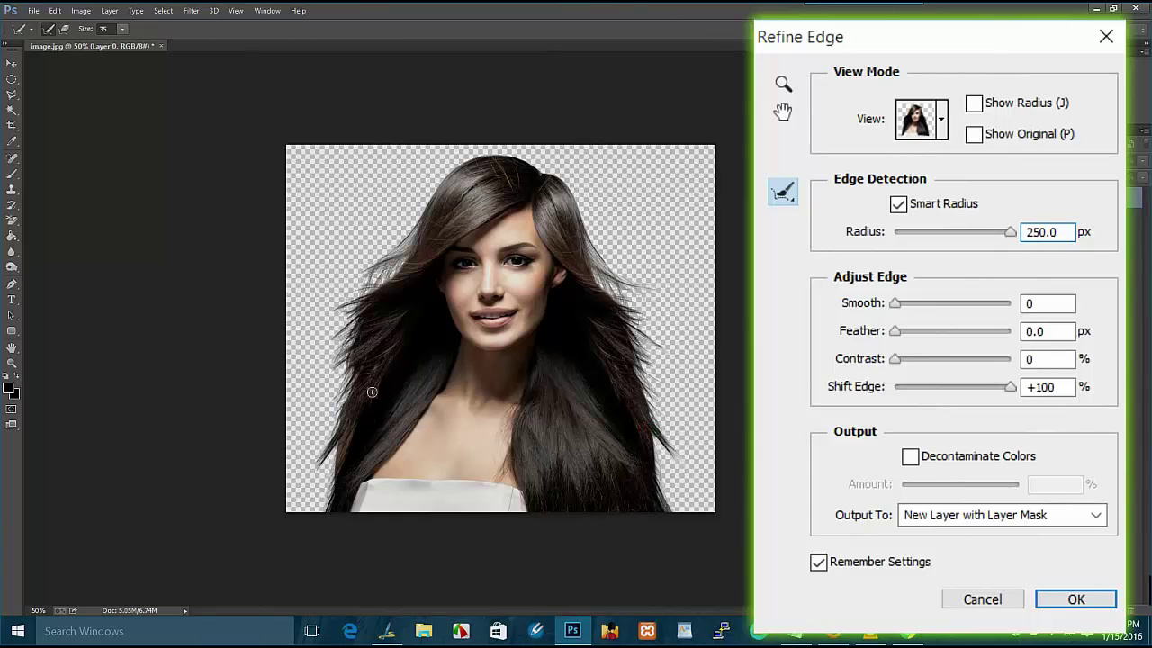
scroll(364, 359, "up", 2)
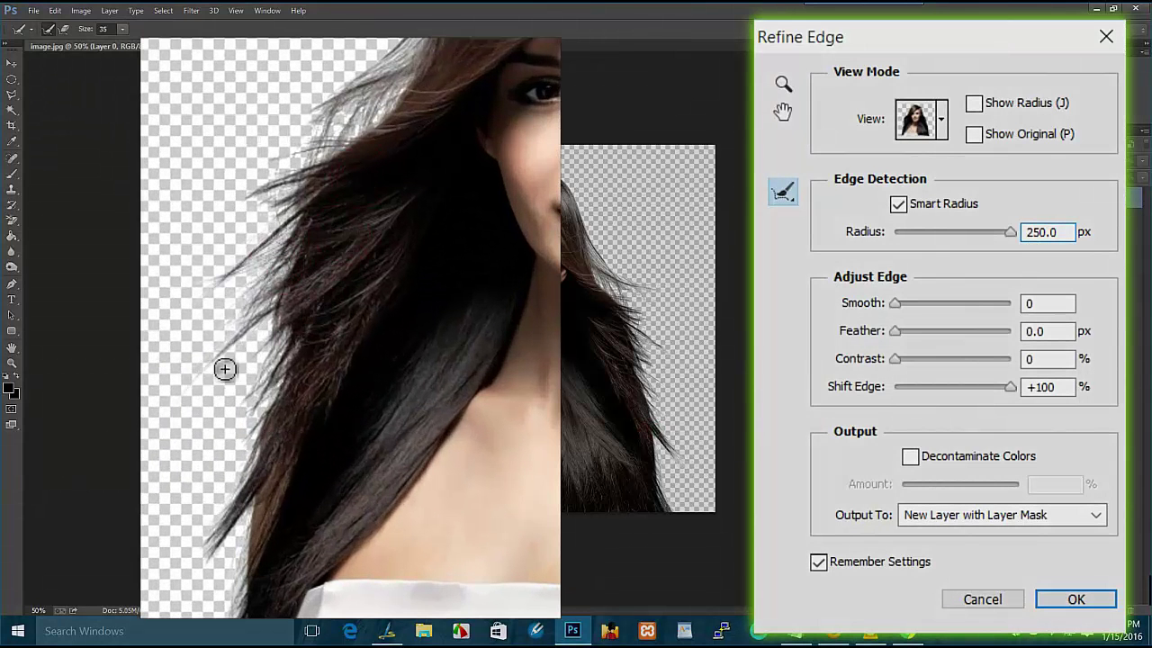
left_click_drag(285, 396, 230, 516)
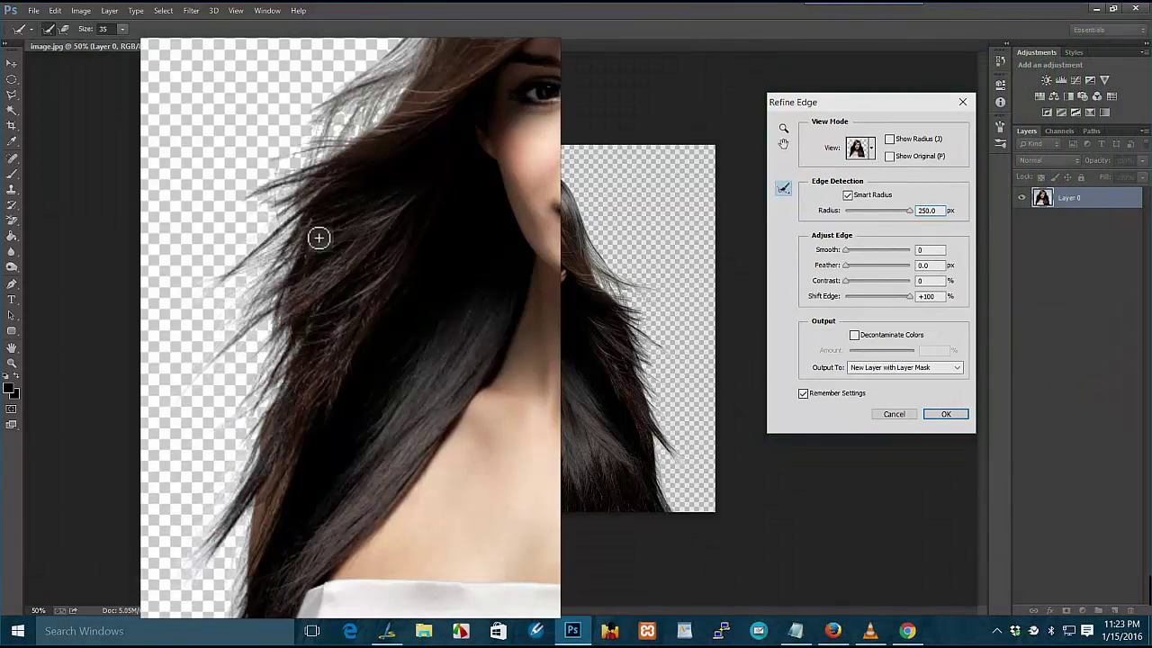
mouse_move(314, 228)
left_mouse_down()
mouse_move(394, 72)
mouse_move(268, 124)
left_mouse_up()
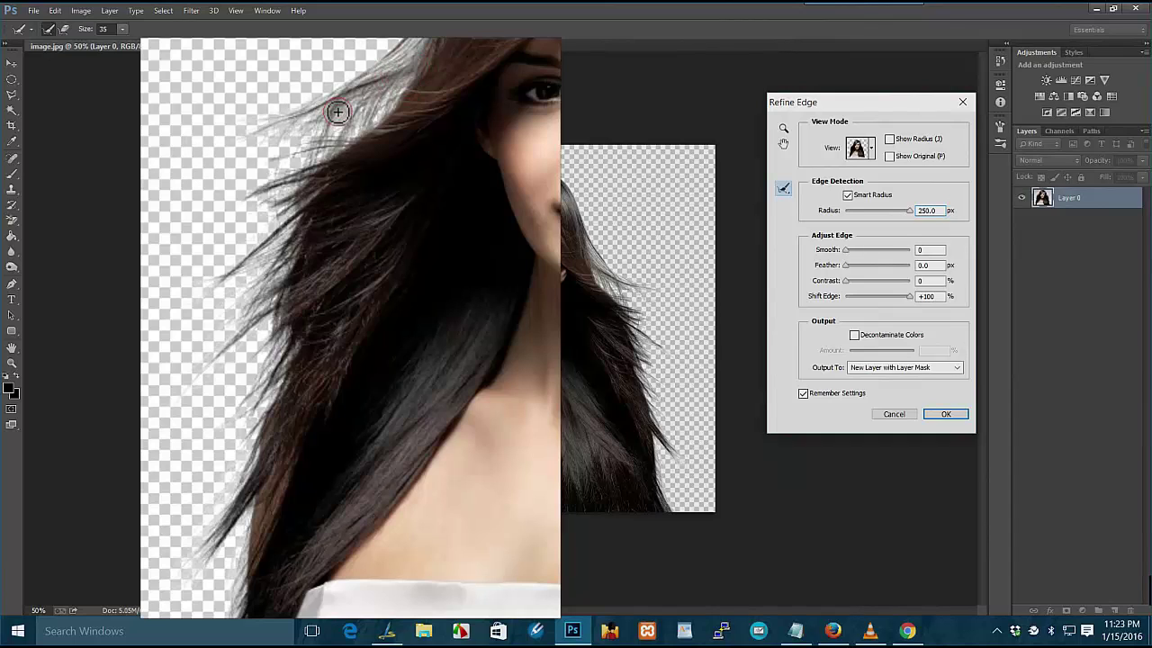
mouse_move(324, 134)
left_mouse_down()
mouse_move(311, 136)
mouse_move(319, 198)
mouse_move(192, 212)
left_mouse_up()
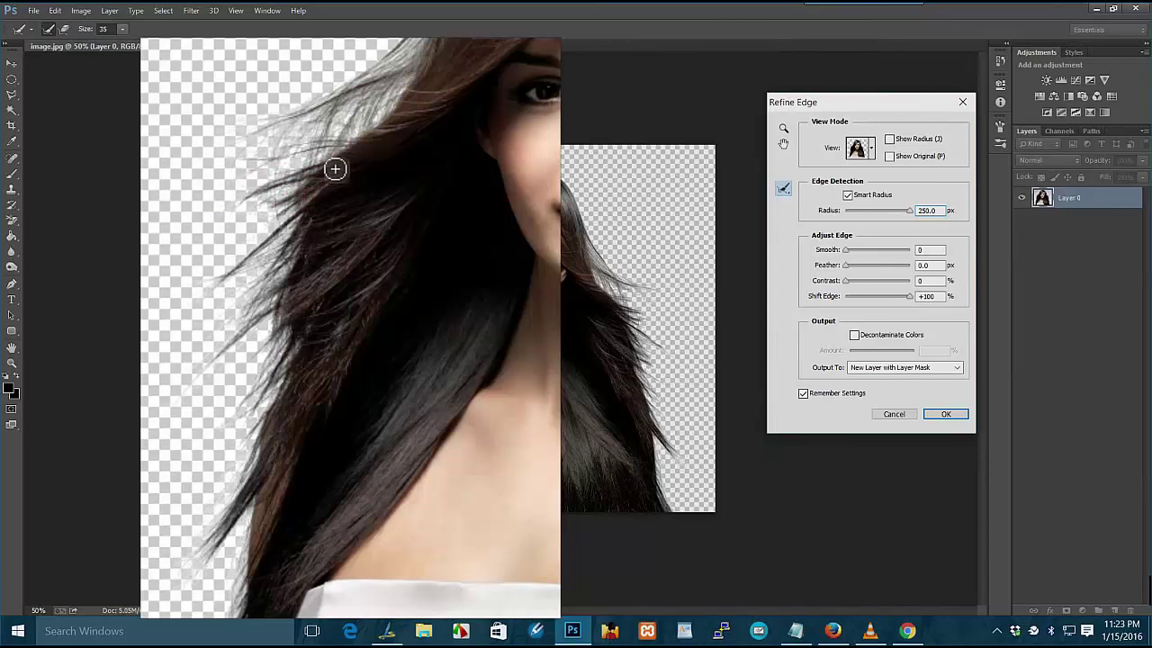
left_click_drag(225, 286, 168, 307)
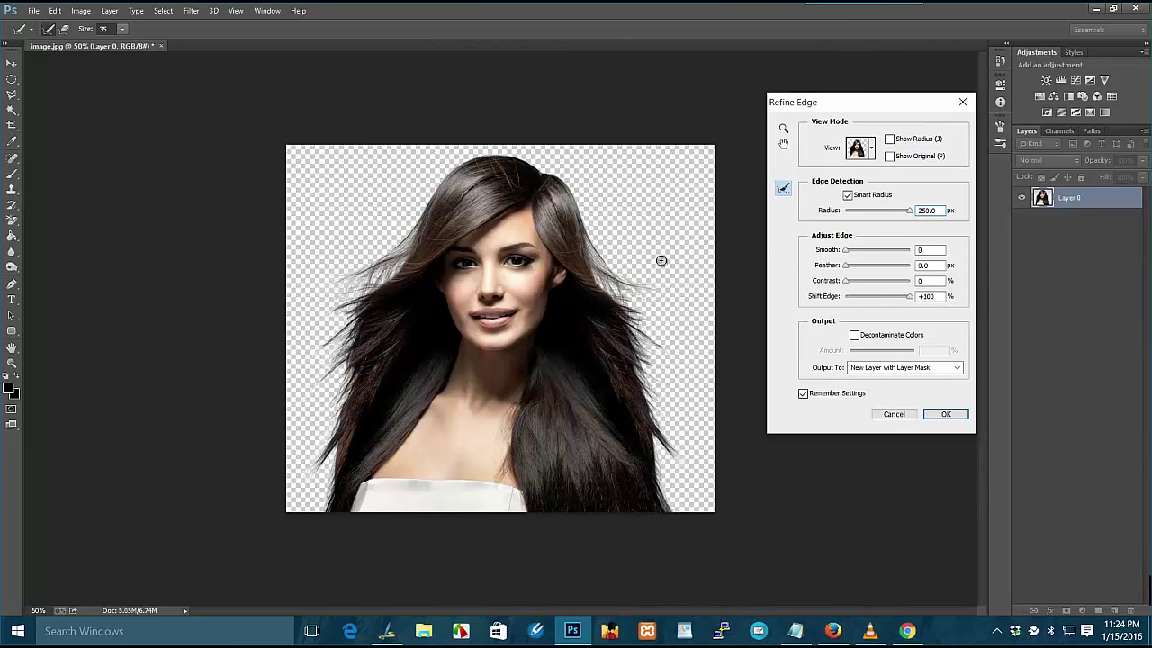
key("Return")
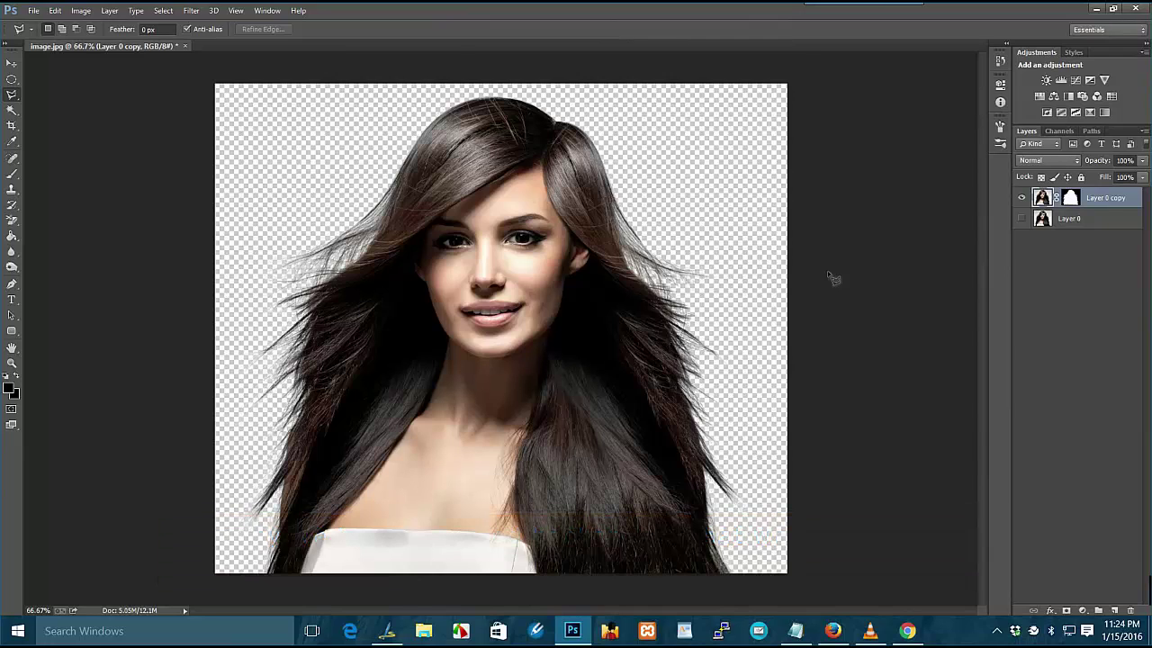
Open background.jpg and copy its entire blue squares canvas
left_click(34, 11)
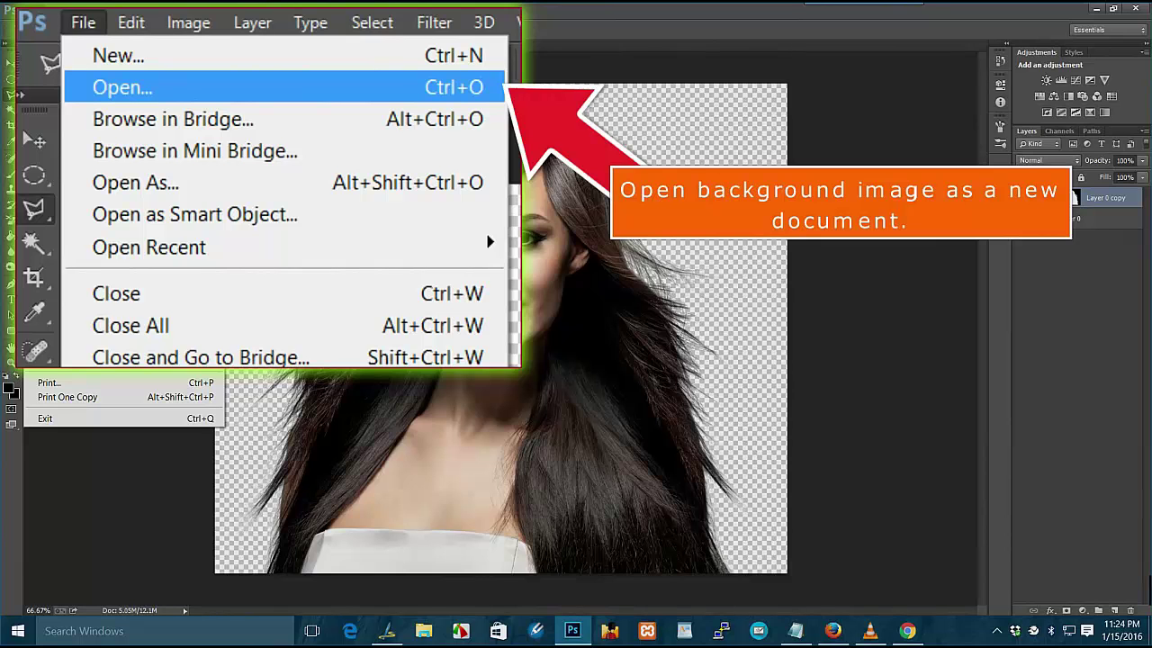
left_click(54, 43)
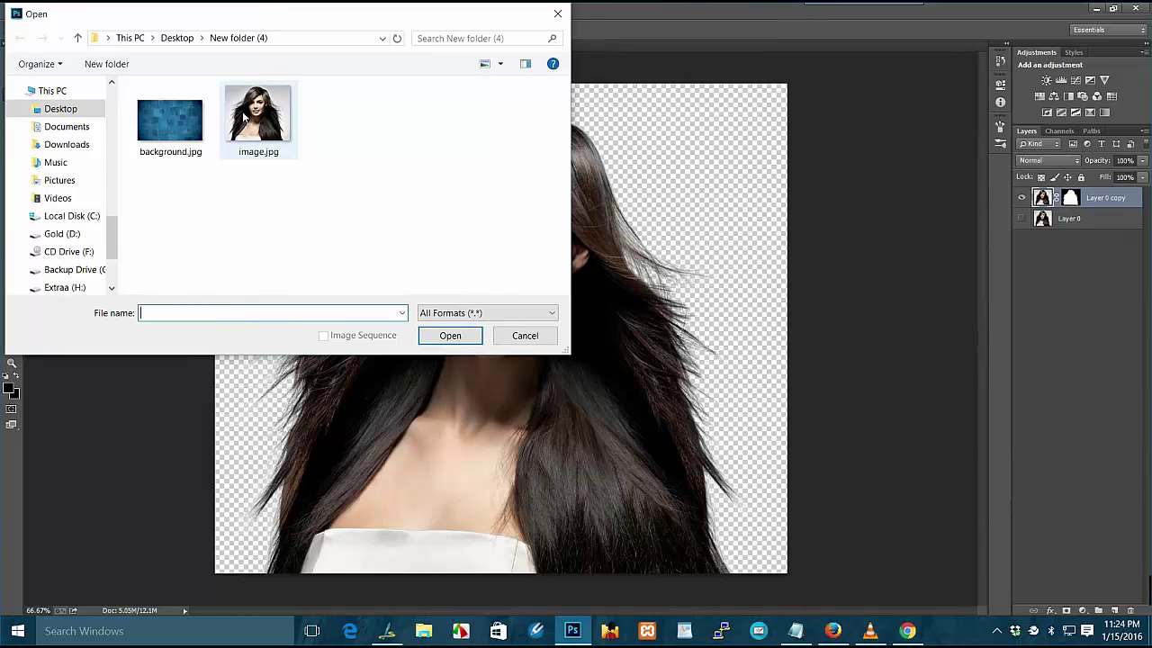
left_click(167, 122)
double_click(166, 122)
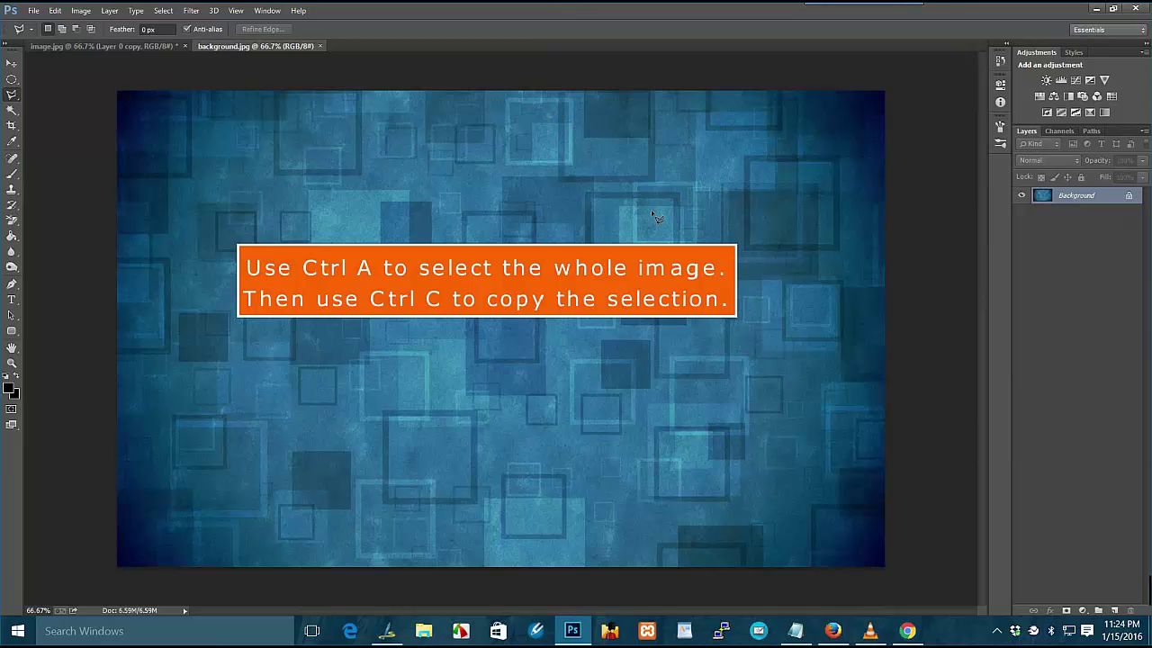
key("ctrl+a")
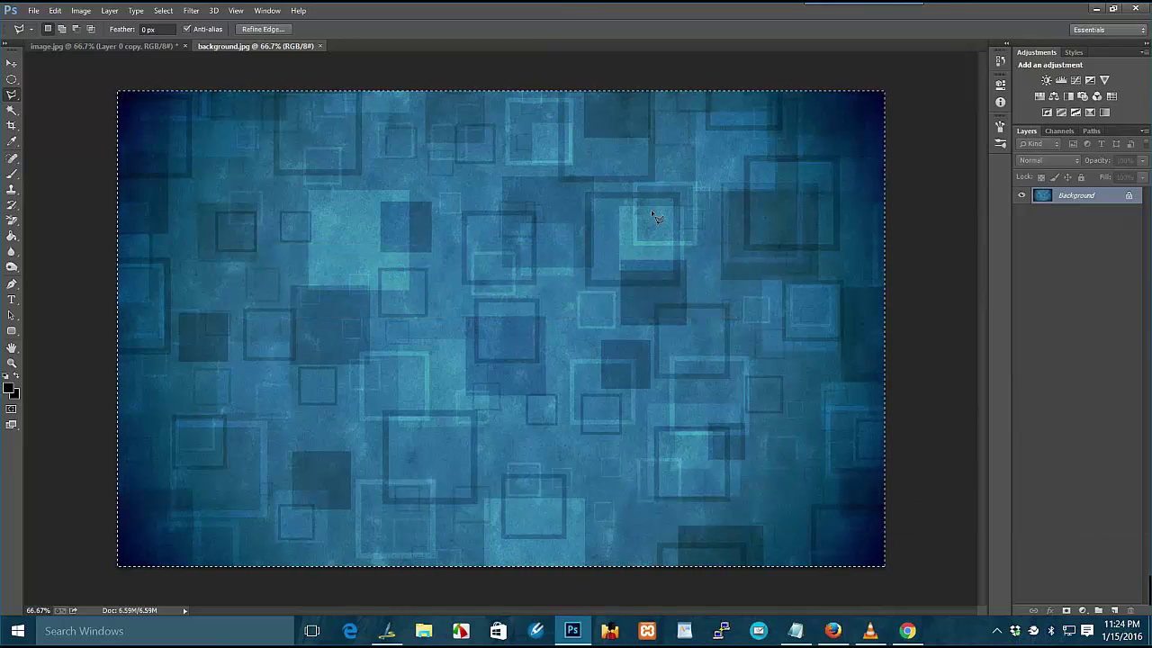
key("ctrl+c")
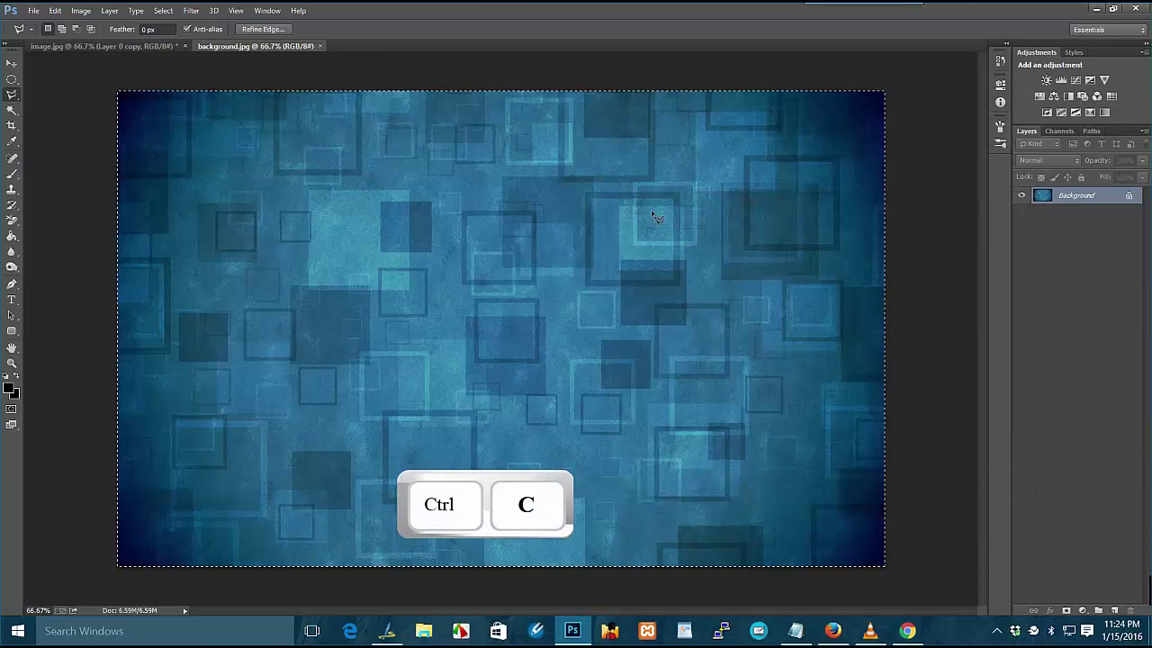
Paste the blue texture into image.jpg as Layer 1 and move it below Layer 0 copy
left_click(104, 46)
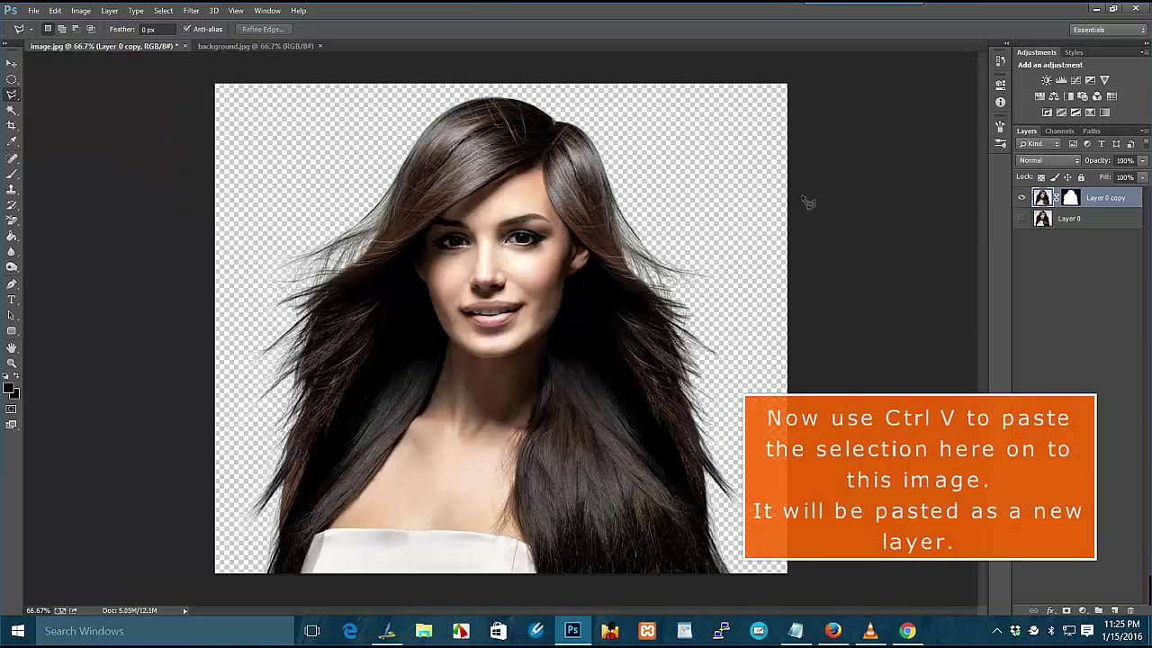
key("ctrl+v")
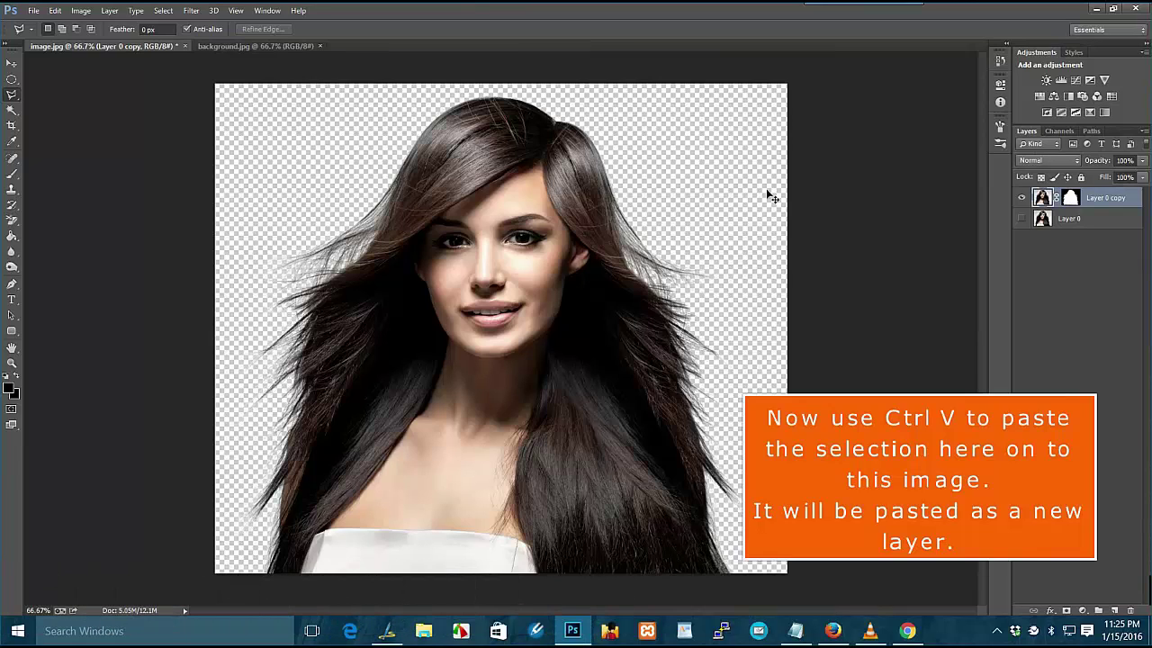
key("ctrl+v")
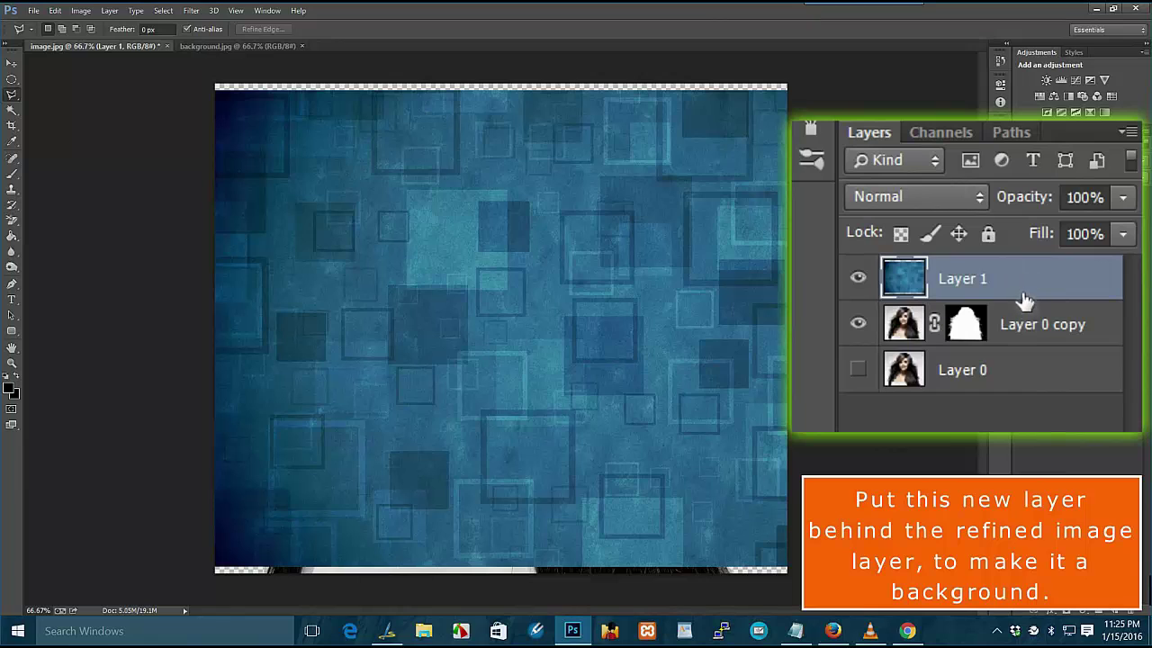
key("ctrl+bracketleft")
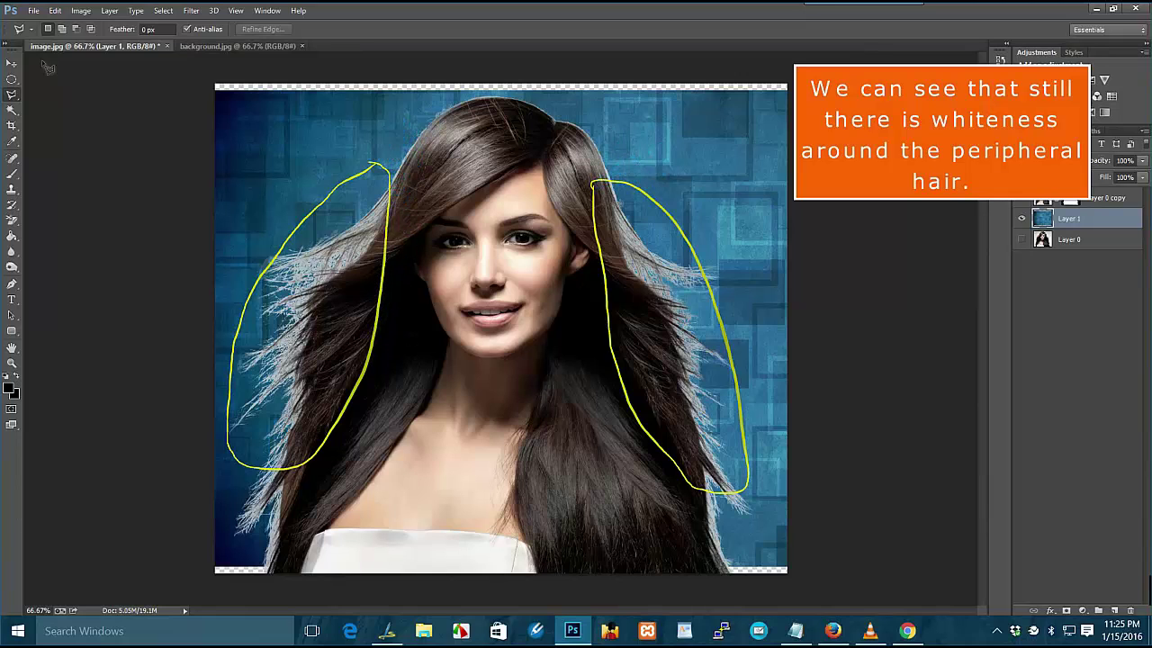
Stretch Layer 1's top and bottom edges to the canvas edges and apply the transform
left_click(12, 63)
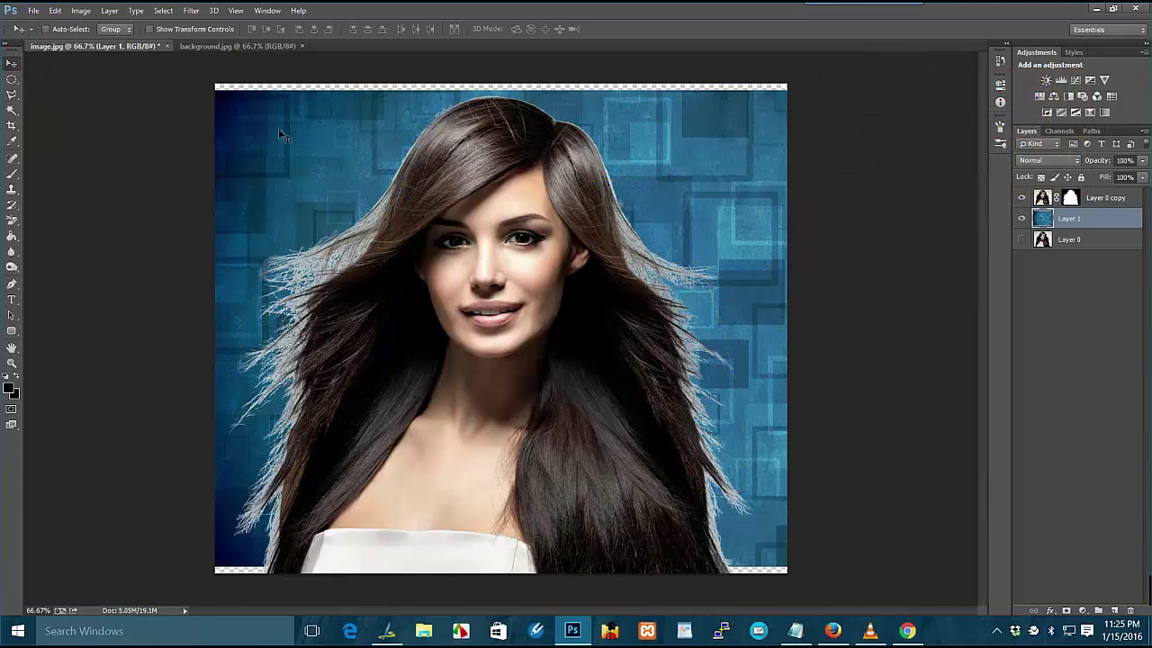
left_click_drag(278, 128, 279, 133)
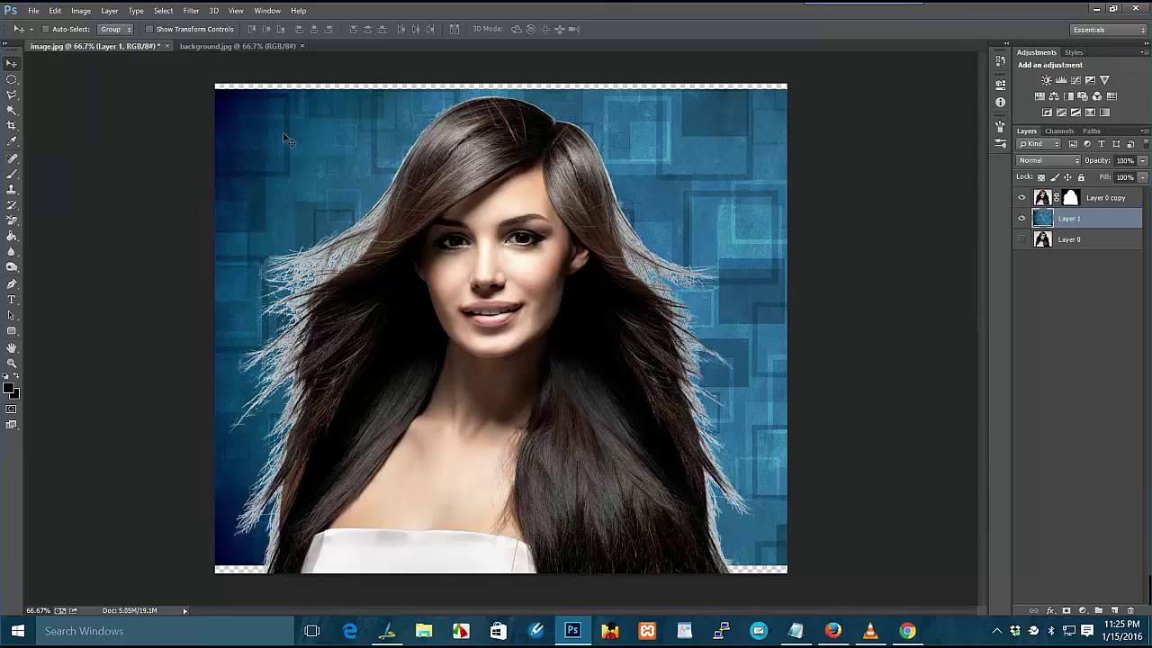
left_click(150, 29)
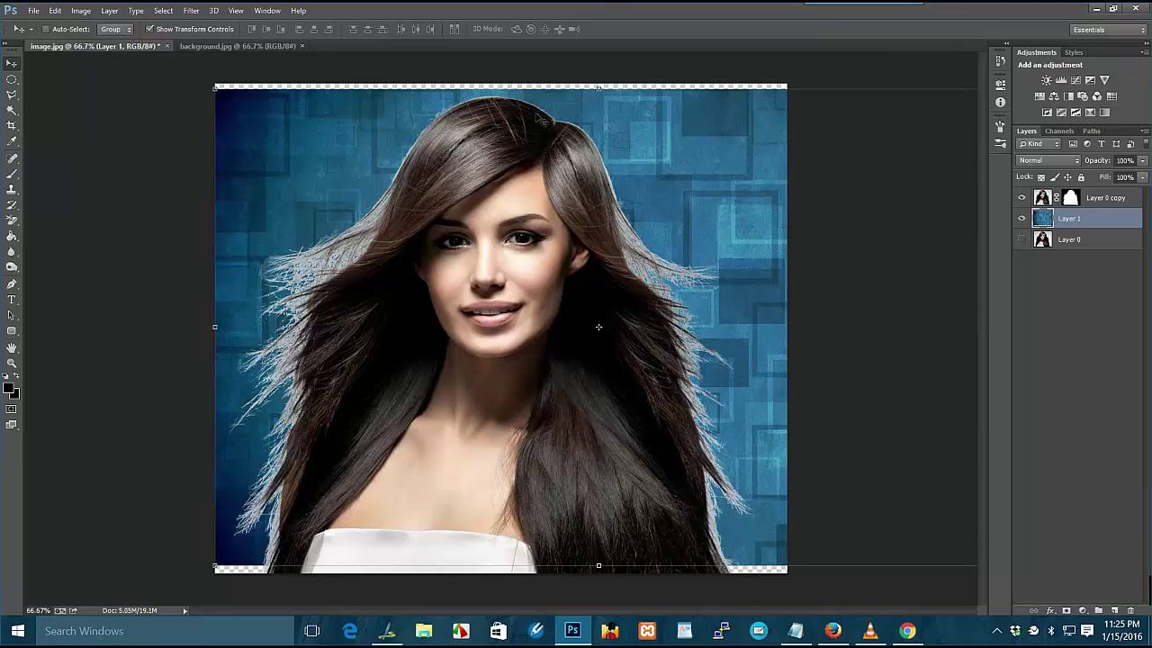
left_click_drag(599, 88, 600, 83)
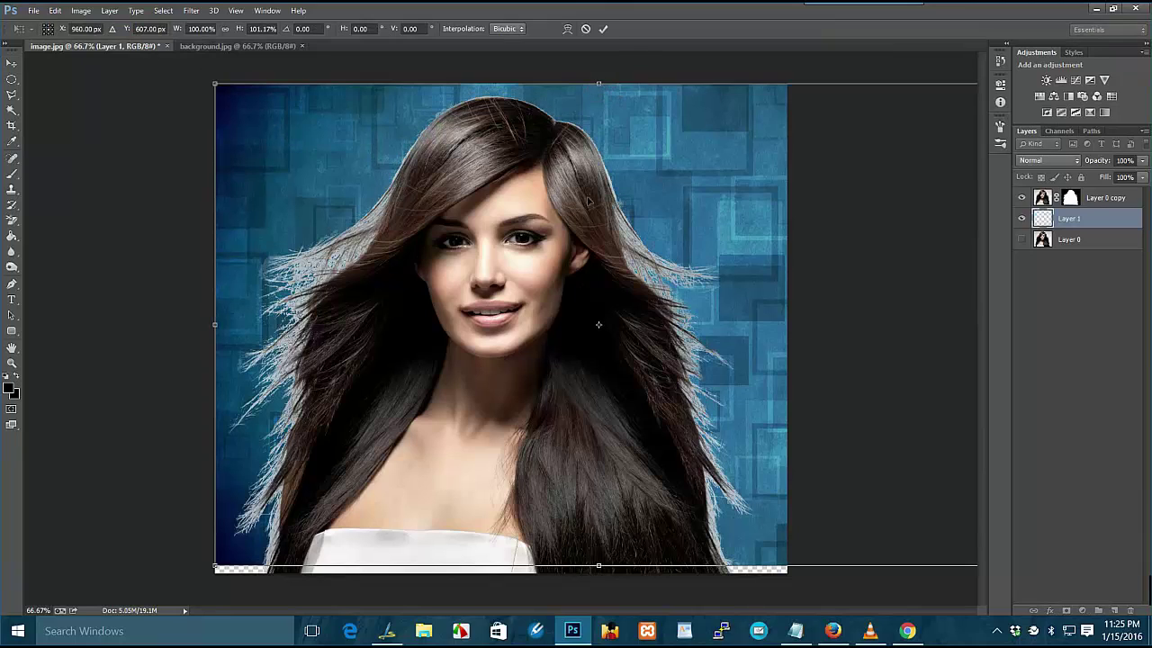
left_click_drag(599, 566, 599, 572)
left_click(12, 64)
left_click(540, 240)
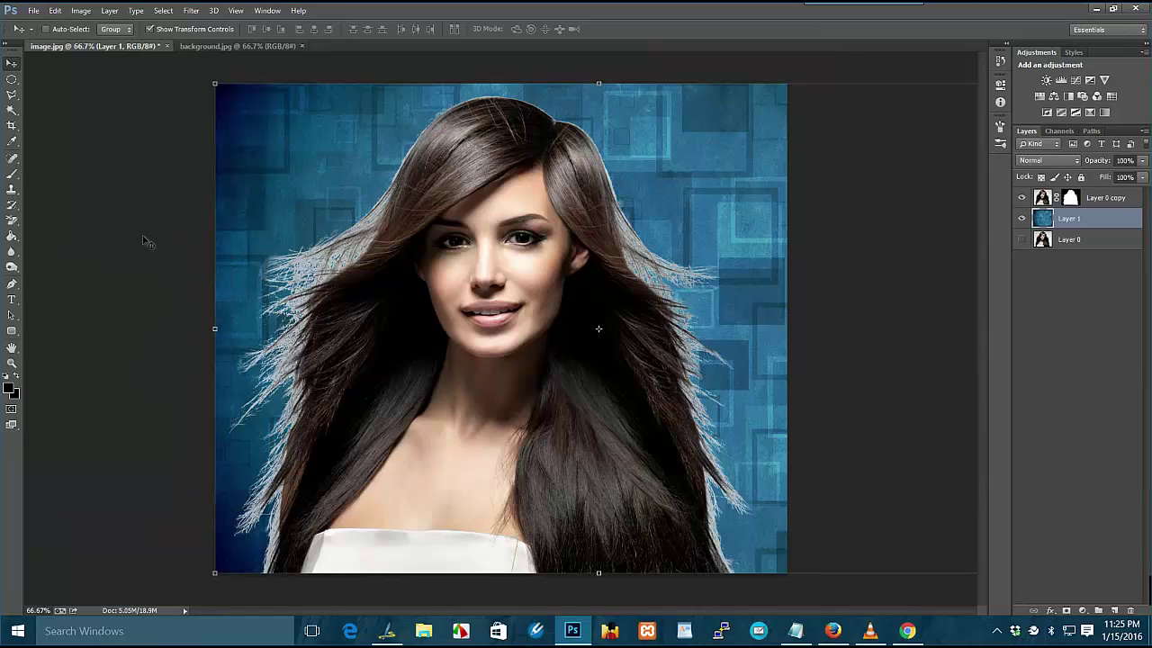
Choose the Brush Tool on Layer 0 copy and set its blend mode to Multiply
left_click(12, 175)
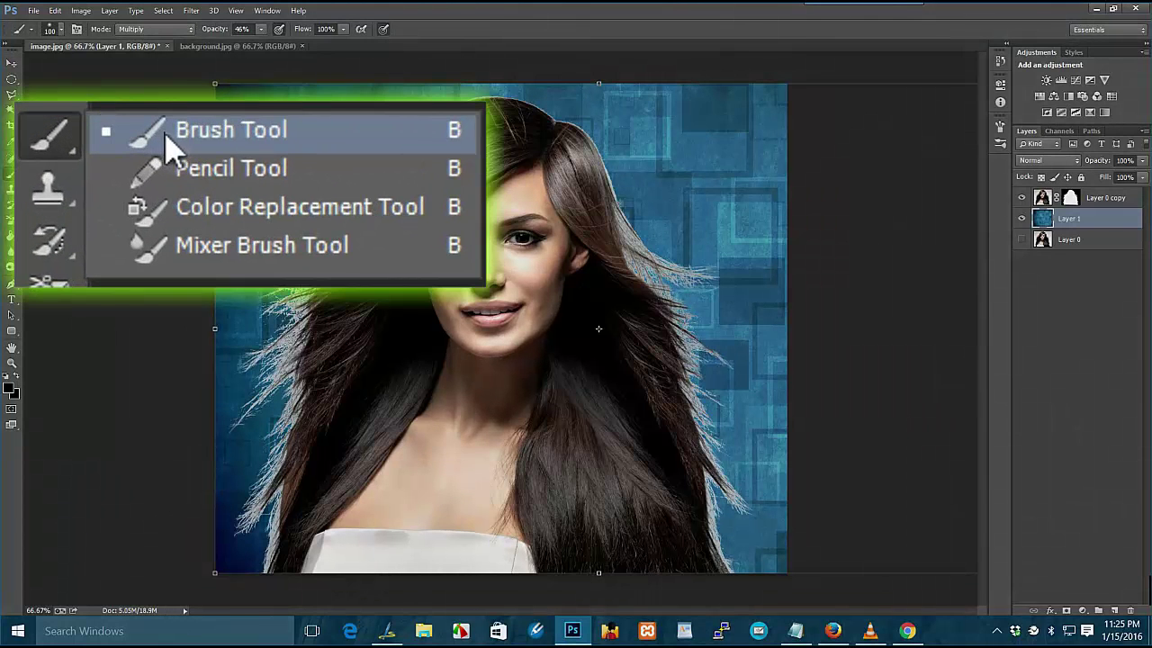
left_click(54, 174)
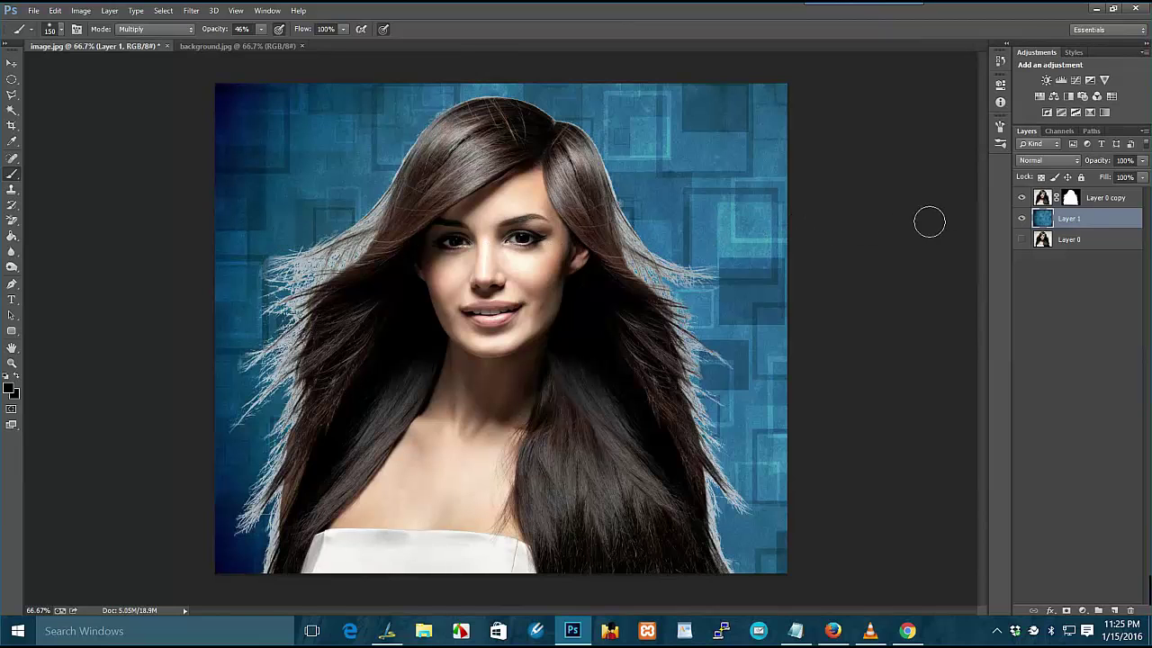
left_click(1099, 198)
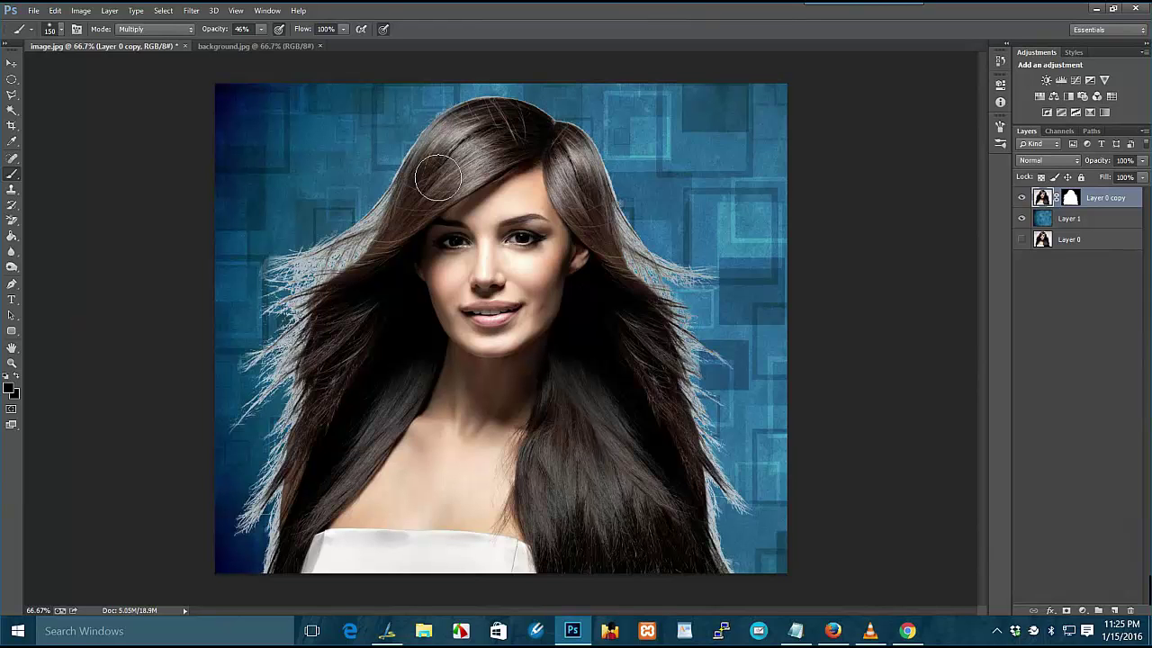
left_click(166, 30)
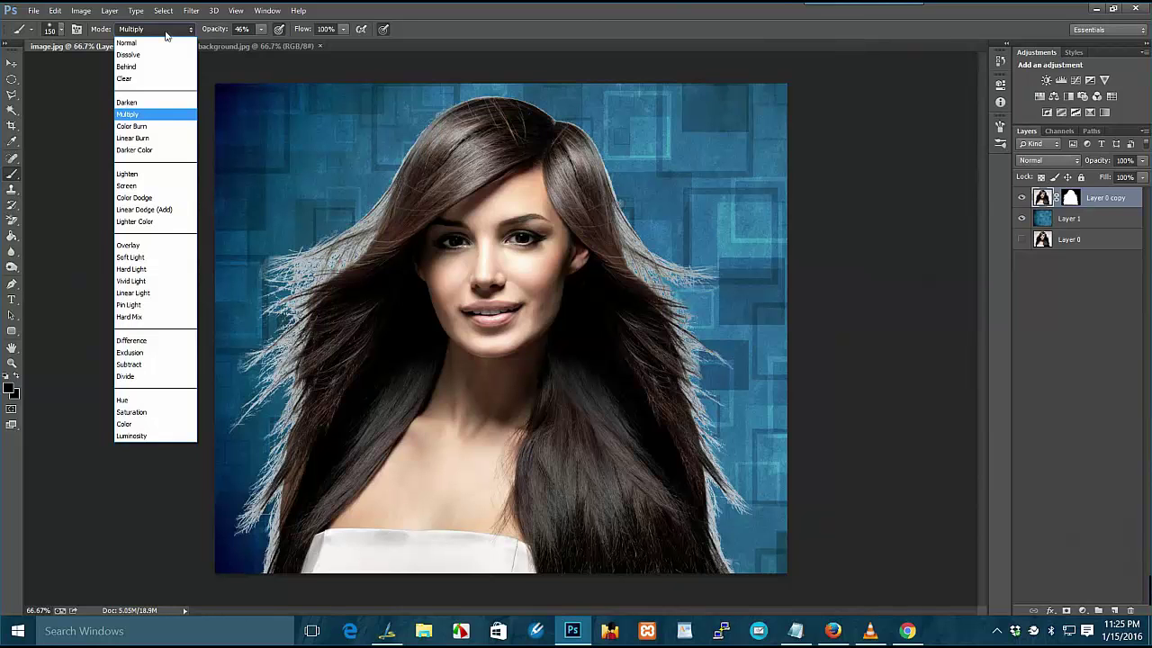
Darken the whitish hair fringes on the left, top and right with Multiply strokes
left_click(165, 32)
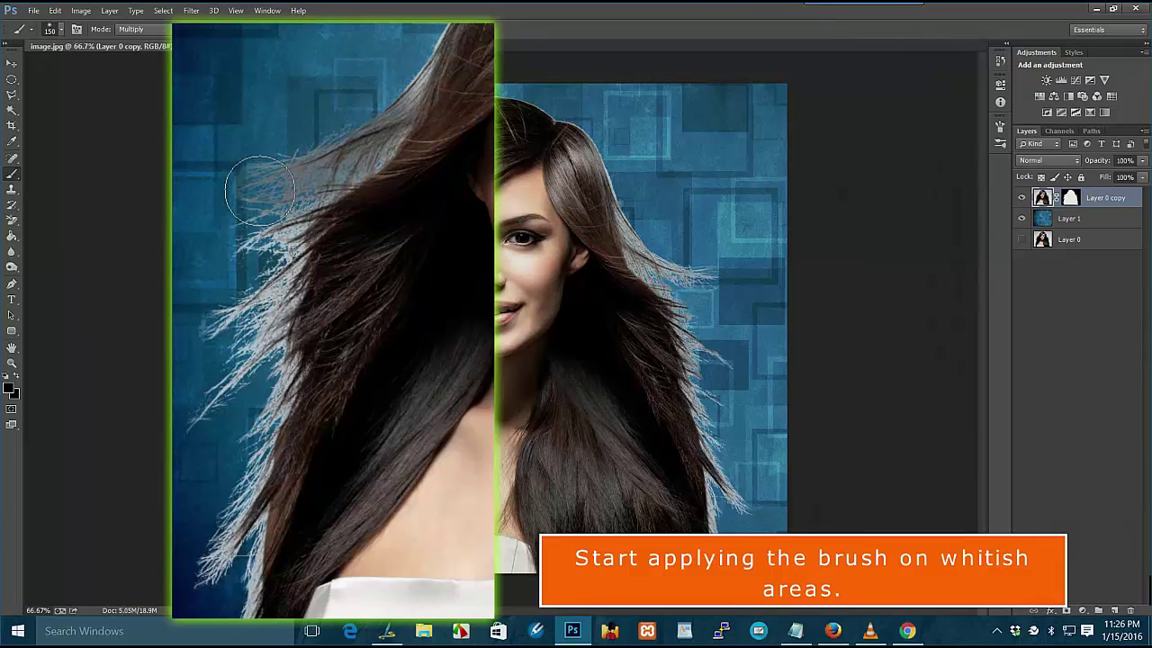
mouse_move(260, 190)
left_mouse_down()
mouse_move(256, 306)
mouse_move(300, 238)
mouse_move(300, 360)
left_mouse_up()
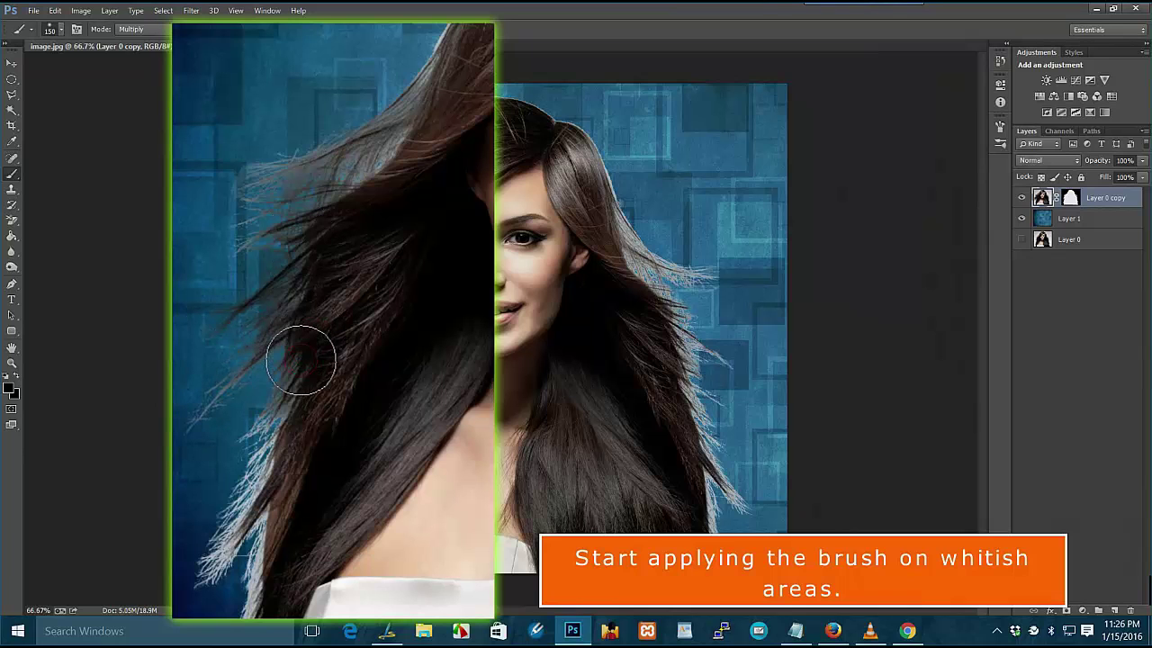
mouse_move(244, 483)
left_mouse_down()
mouse_move(283, 453)
mouse_move(282, 476)
mouse_move(249, 522)
mouse_move(278, 504)
mouse_move(270, 545)
mouse_move(288, 430)
mouse_move(274, 353)
mouse_move(360, 234)
mouse_move(249, 252)
mouse_move(308, 247)
mouse_move(287, 286)
mouse_move(237, 332)
mouse_move(267, 309)
mouse_move(264, 386)
mouse_move(295, 370)
mouse_move(337, 252)
mouse_move(394, 183)
mouse_move(382, 191)
left_mouse_up()
mouse_move(432, 121)
left_mouse_down()
mouse_move(531, 104)
mouse_move(585, 144)
mouse_move(640, 244)
mouse_move(670, 272)
left_mouse_up()
mouse_move(621, 241)
left_mouse_down()
mouse_move(679, 281)
mouse_move(623, 249)
mouse_move(675, 288)
mouse_move(656, 282)
mouse_move(651, 319)
mouse_move(658, 310)
mouse_move(730, 382)
mouse_move(715, 432)
mouse_move(674, 368)
mouse_move(705, 424)
mouse_move(696, 417)
mouse_move(689, 470)
mouse_move(700, 508)
mouse_move(696, 380)
mouse_move(732, 386)
mouse_move(657, 263)
mouse_move(746, 276)
left_mouse_up()
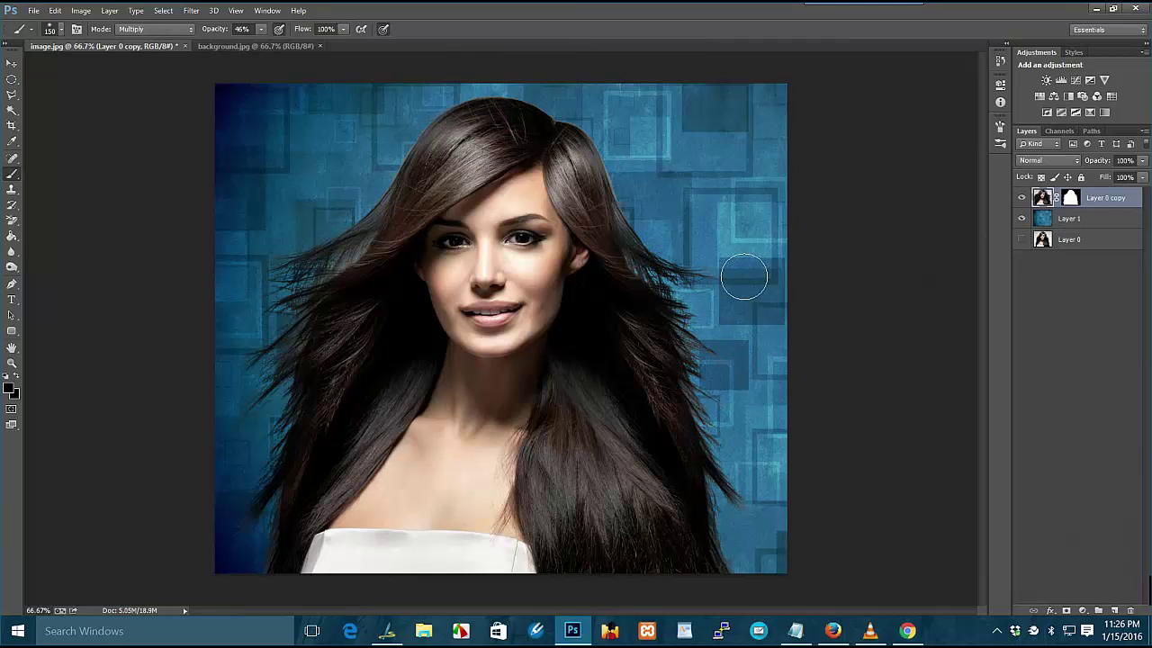
mouse_move(597, 188)
left_mouse_down()
mouse_move(617, 201)
mouse_move(636, 191)
mouse_move(561, 124)
mouse_move(568, 114)
left_mouse_up()
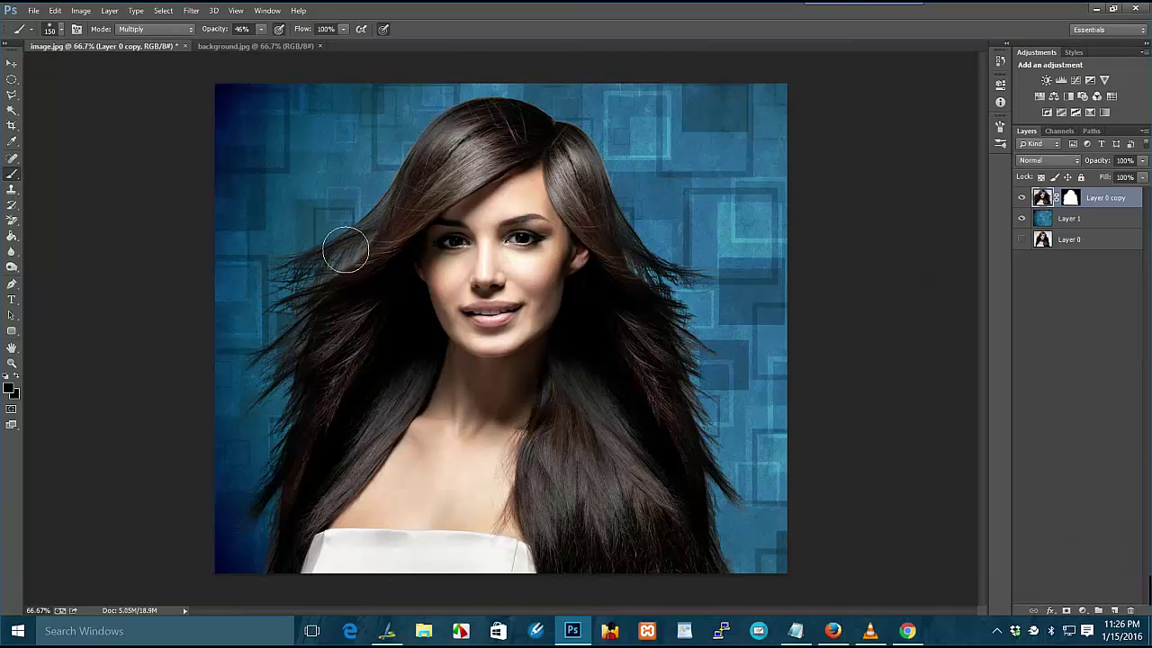
mouse_move(345, 250)
left_mouse_down()
mouse_move(260, 283)
mouse_move(336, 321)
left_mouse_up()
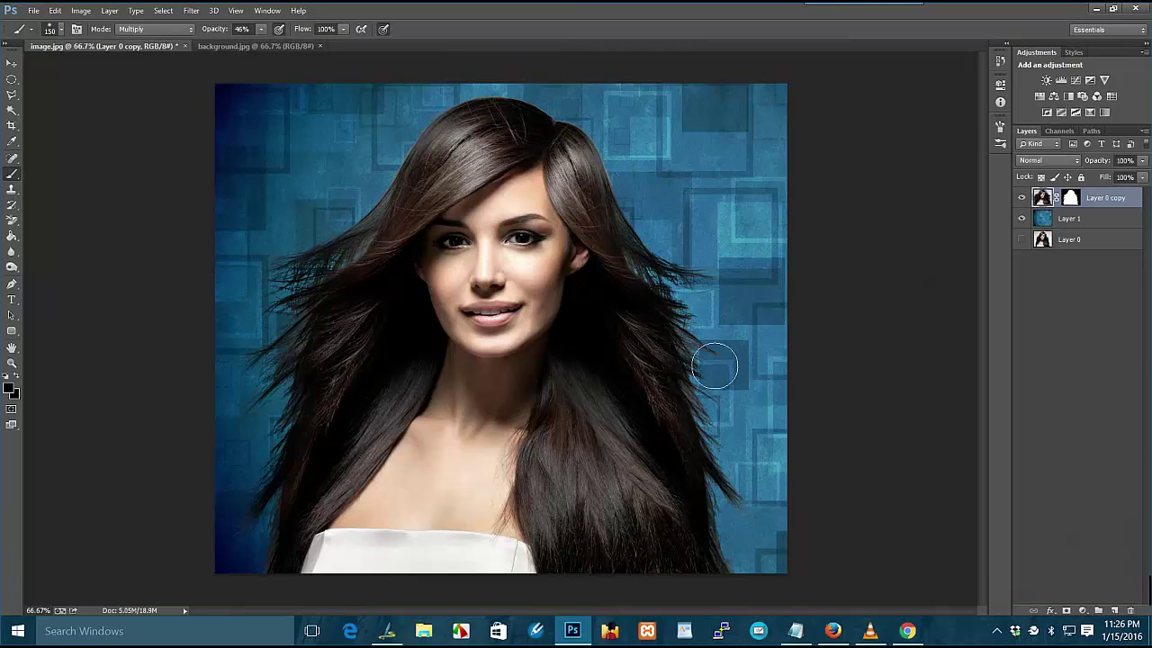